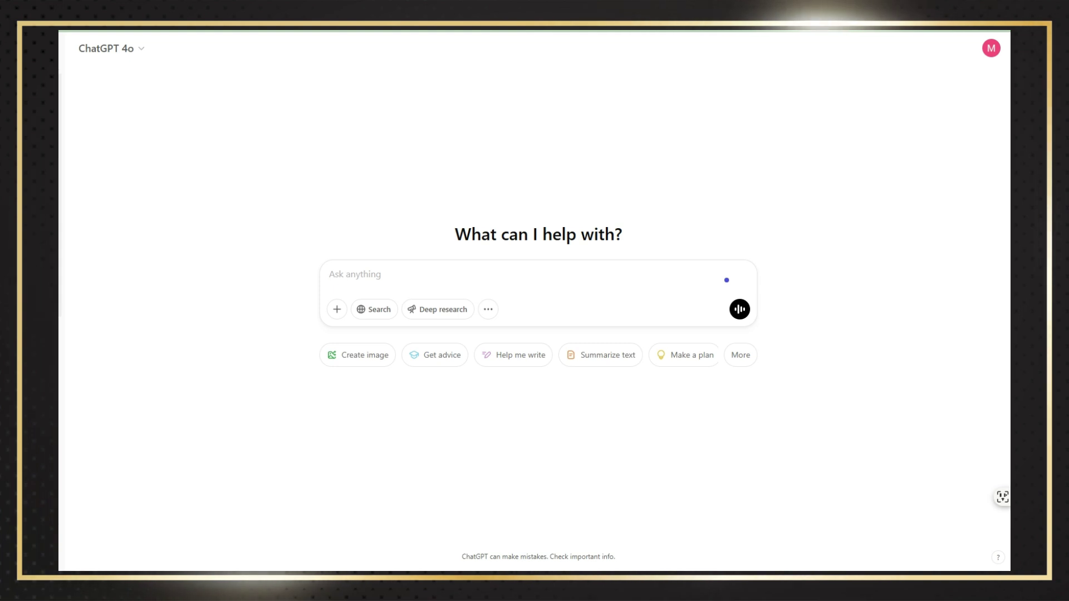
# Switch the model to GPT-4o with scheduled tasks, check the additional models on offer, and turn on web search
pyautogui.click(141, 51)
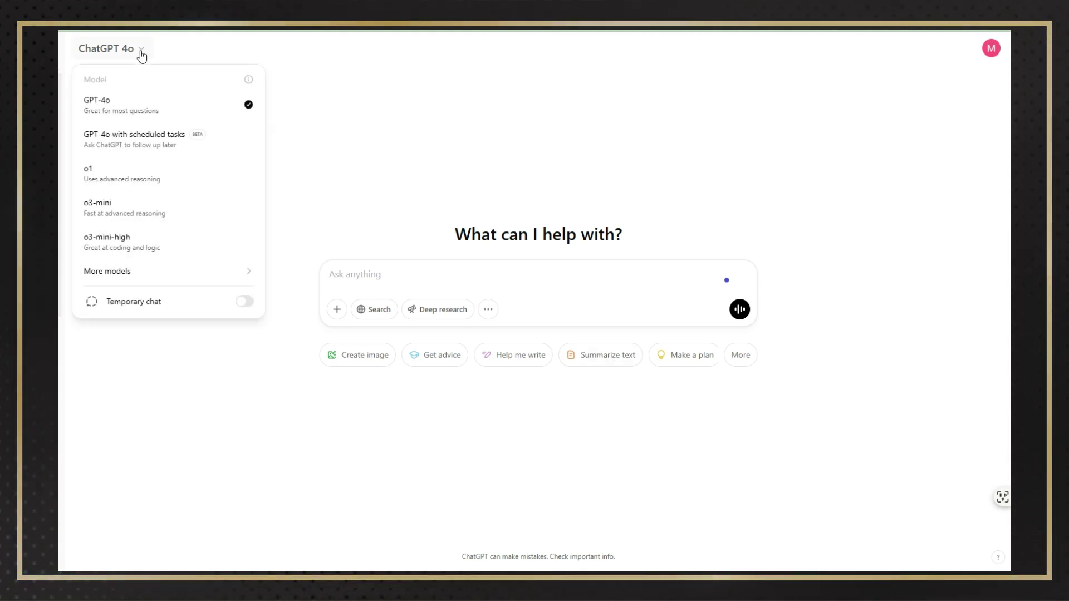
pyautogui.click(190, 145)
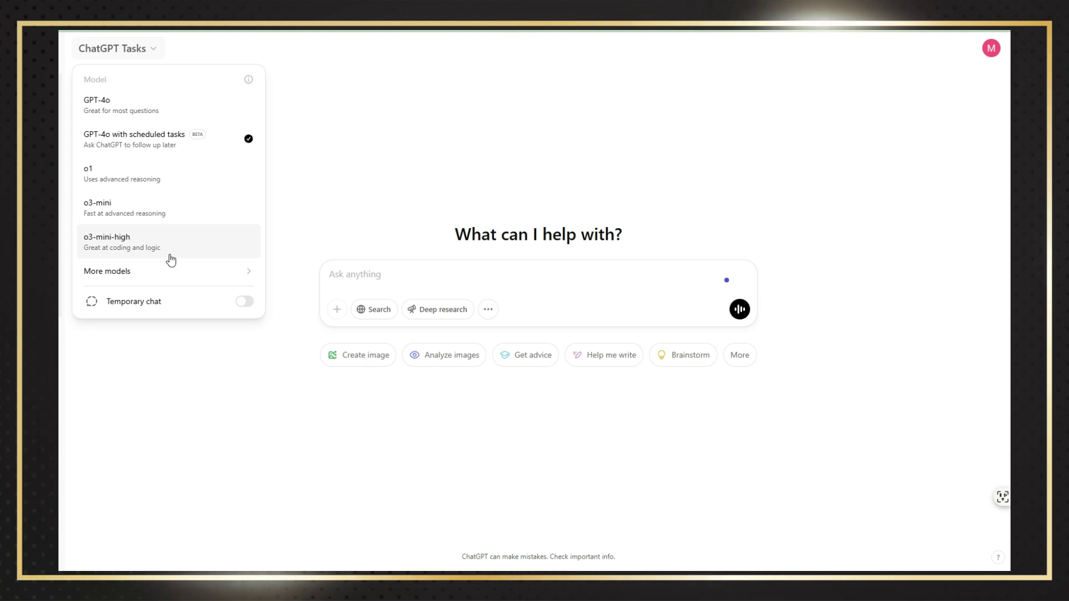
pyautogui.moveTo(233, 278)
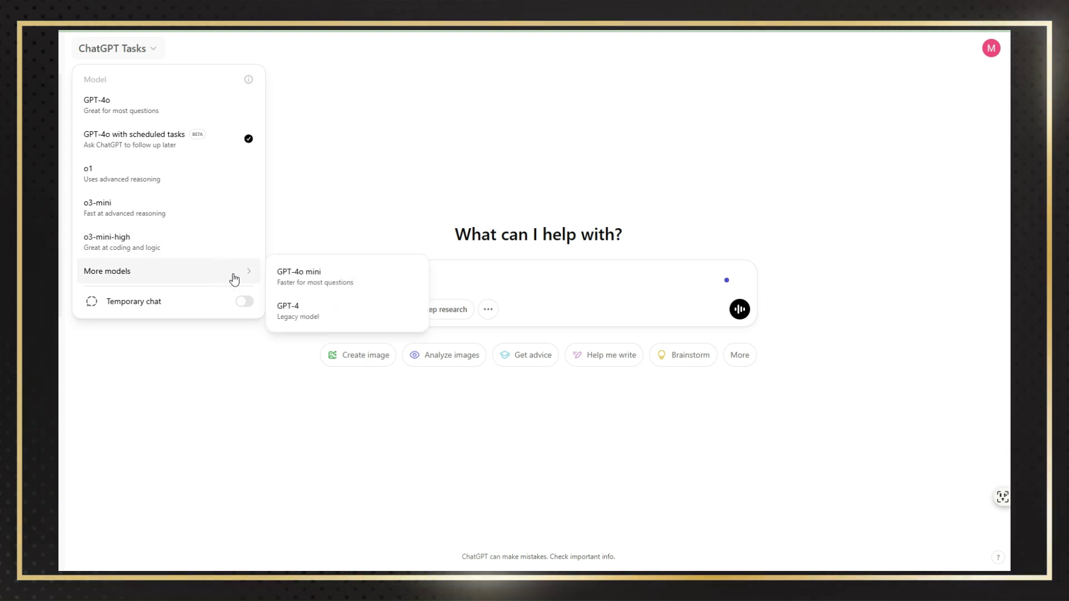
pyautogui.click(390, 181)
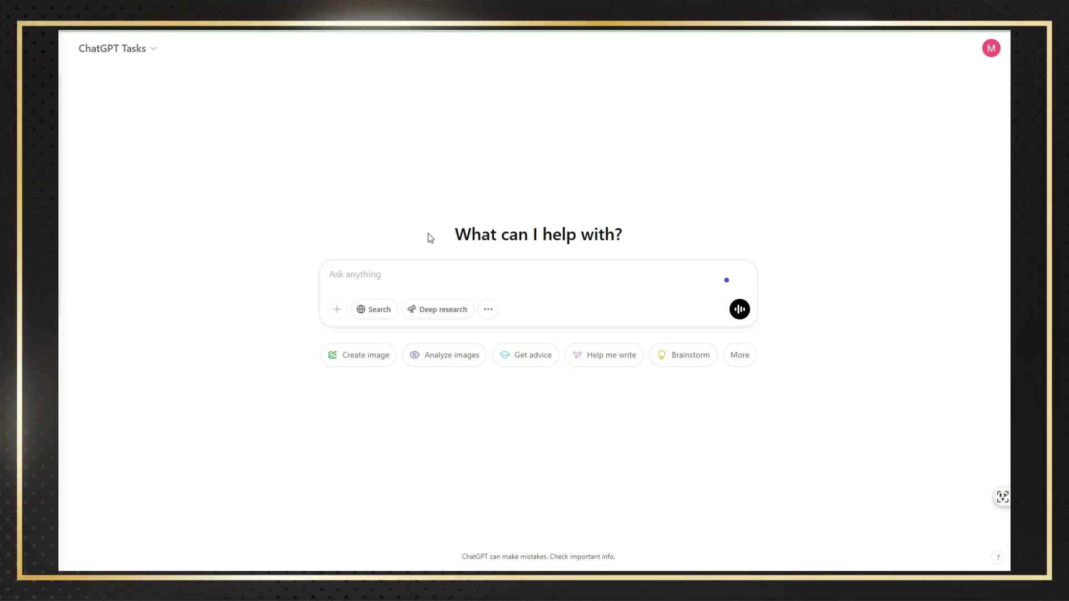
pyautogui.click(383, 320)
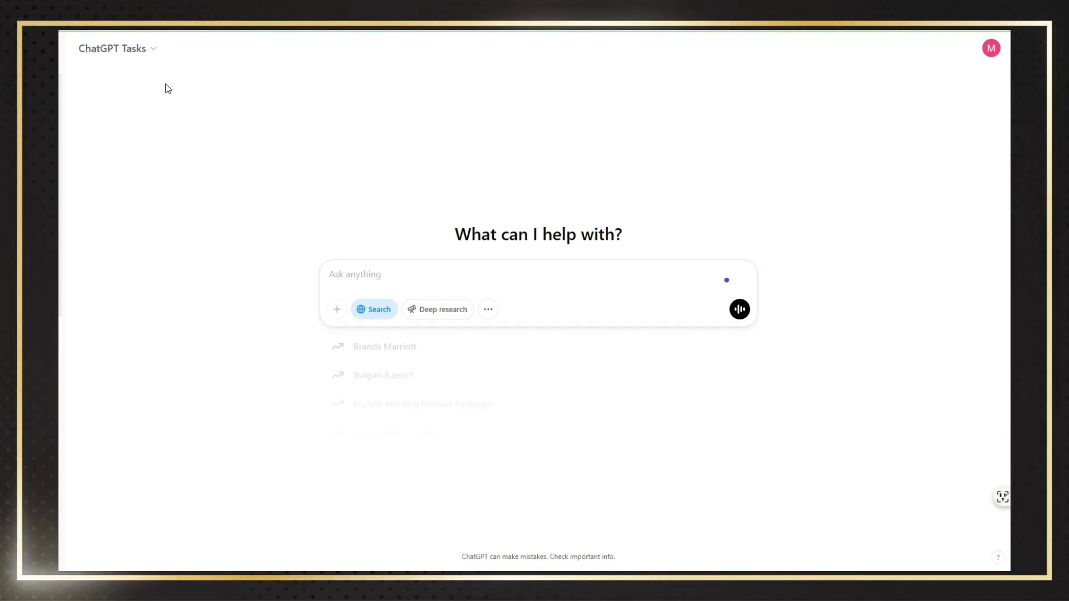
# Try the o1 model to check whether web search is available with it, and return to GPT-4o
pyautogui.click(155, 49)
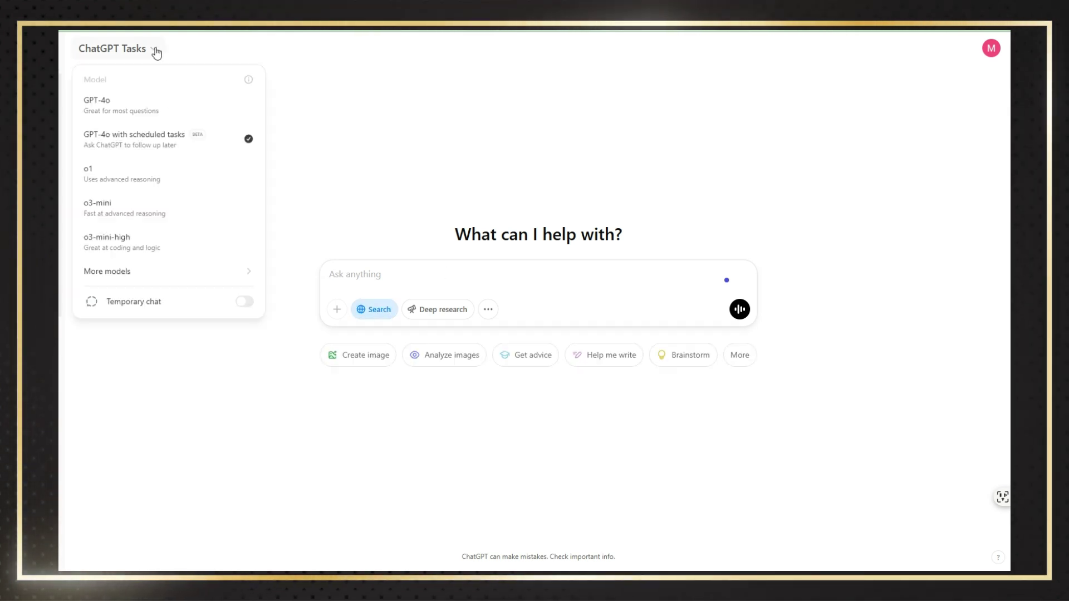
pyautogui.click(147, 188)
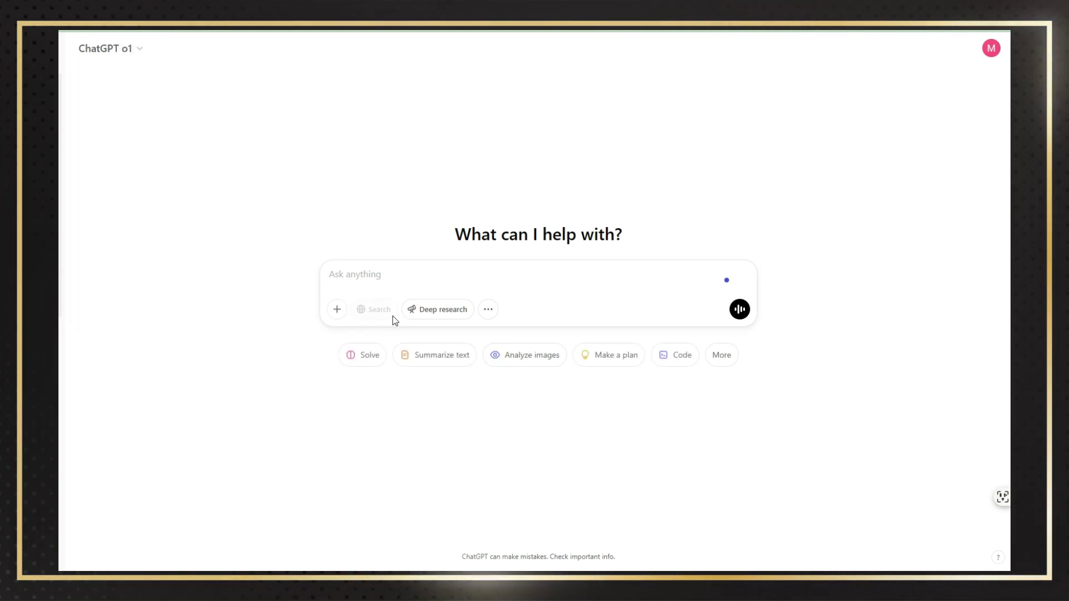
pyautogui.click(143, 52)
pyautogui.click(148, 114)
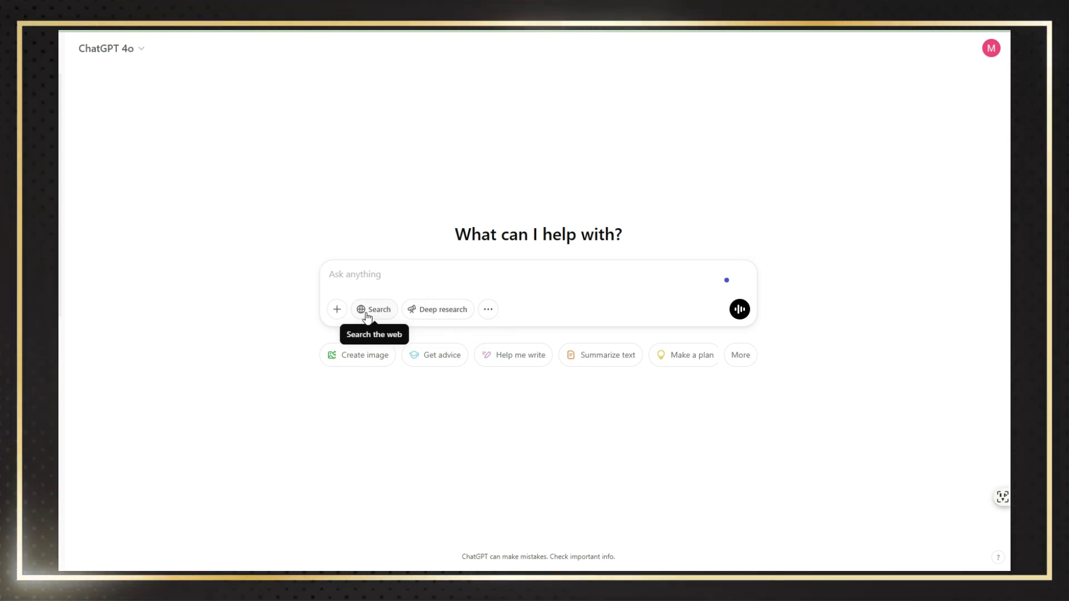
# Enable Deep research and draft an Arabic request for a detailed academic report, based only on scientific papers, about quantum computing in healthcare and its near-term feasibility
pyautogui.click(449, 308)
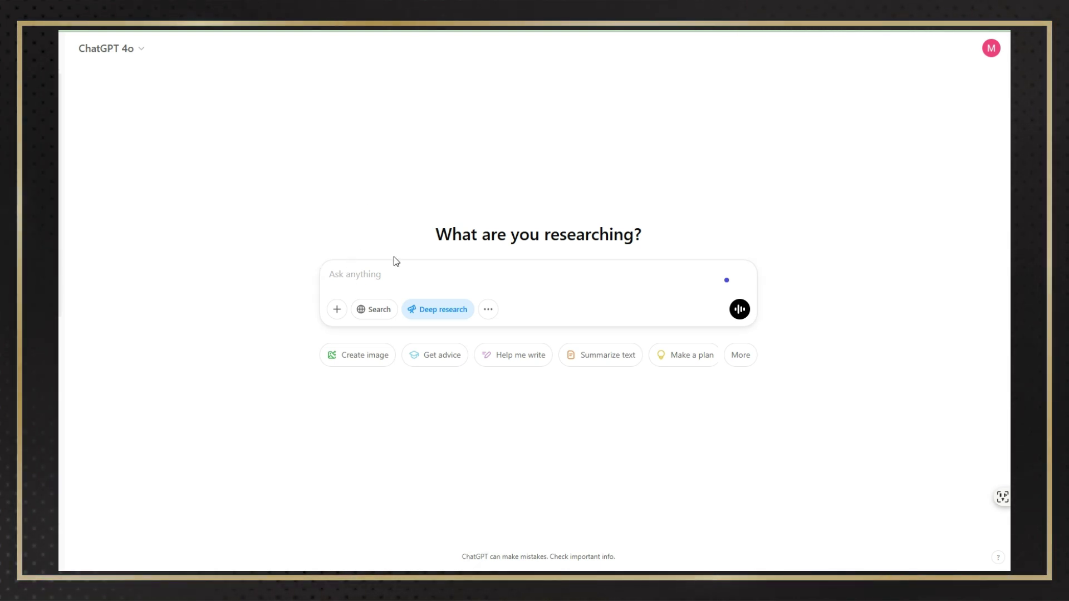
pyautogui.write('استخدم الابحاث العلمية فقط وقم باعطائي تقرير مفصل على المستوى الاكاديمي عن افضل استخدمات تطبيقات الحوسبة الكمومية في الرعاية الصحية  وبناءا على هذه الابحاث اعطني رايك عن هل يمكن ان تخرج هذه التطبيقات حيز التنفيذ في القريب العاجل.')
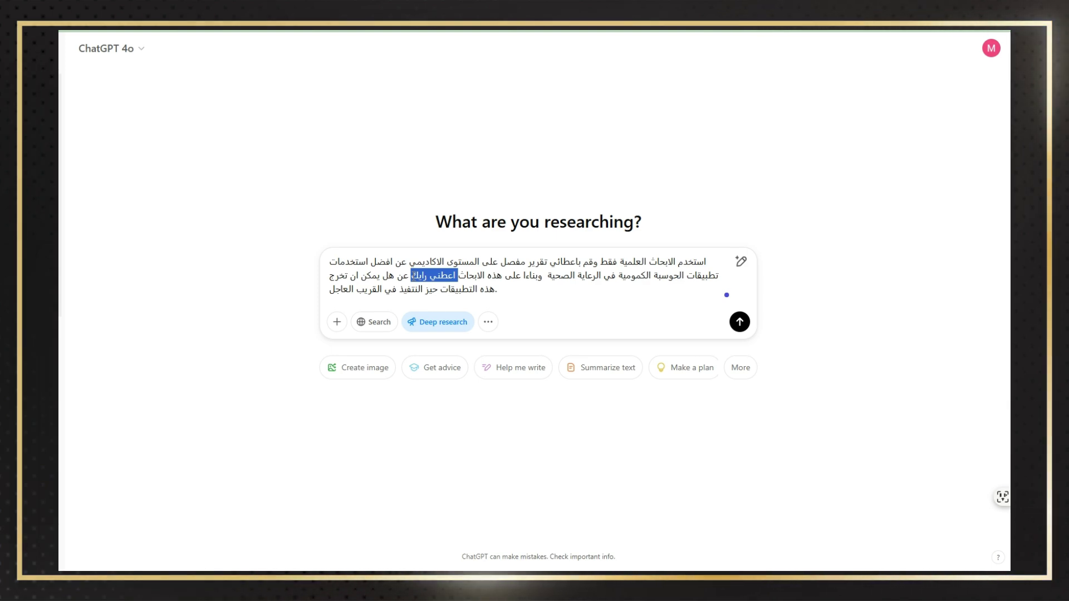
# Replace the opinion wording 'اعطني رايك عن' in the prompt with 'قم بالاجابة على سؤال:' and submit the request
pyautogui.write('قم بال')
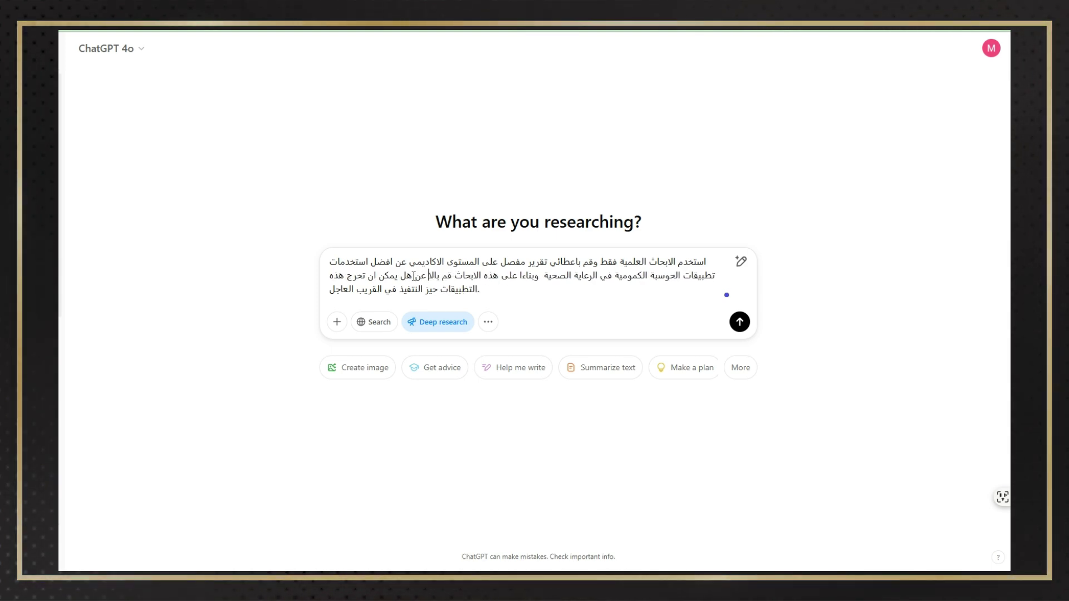
pyautogui.write('اجابة على')
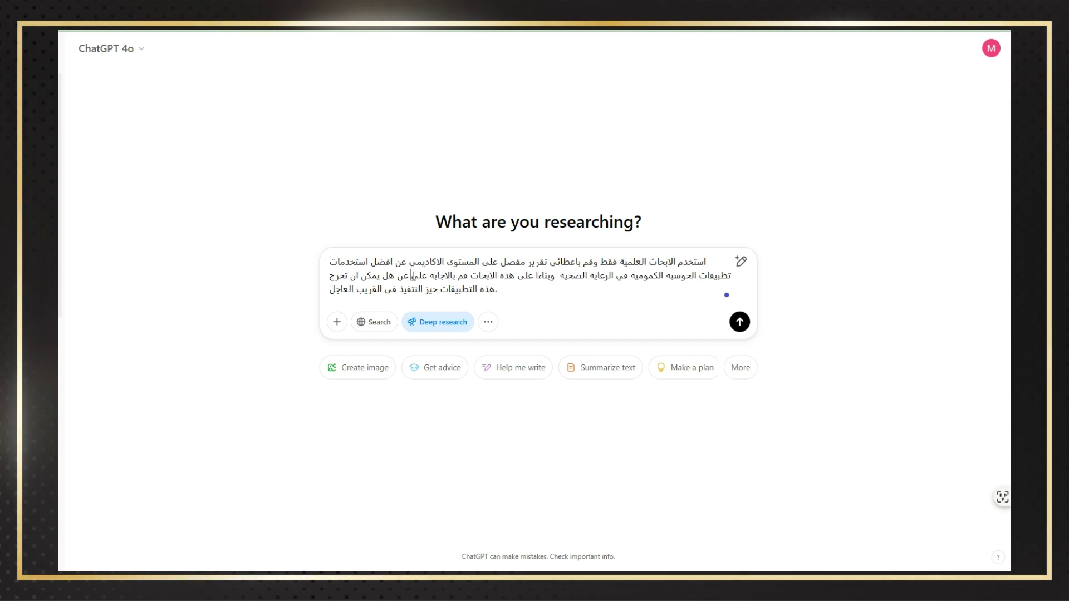
pyautogui.write(' سؤال')
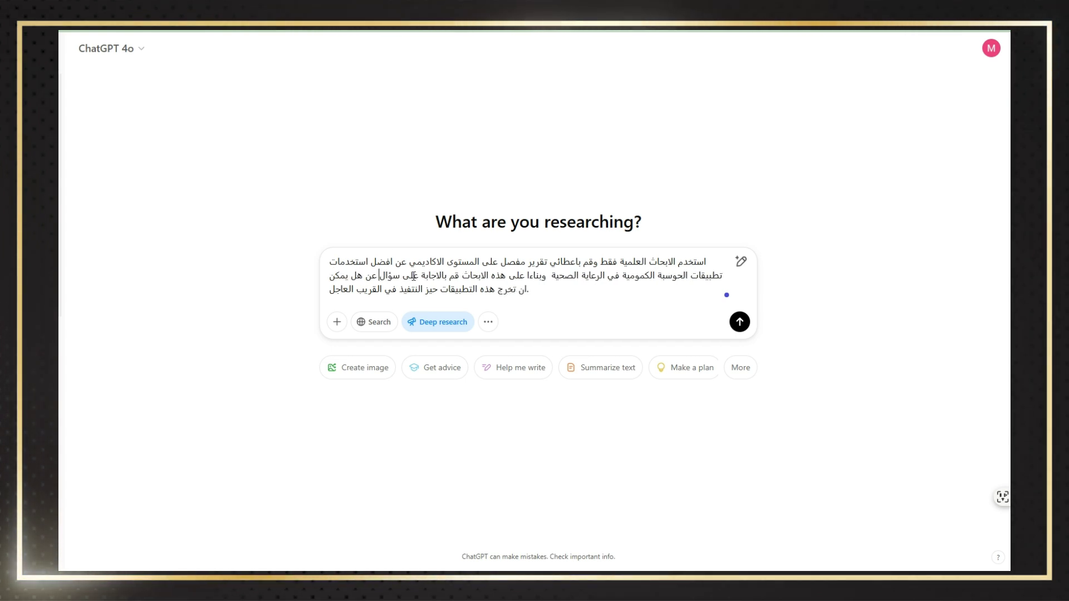
pyautogui.write(':')
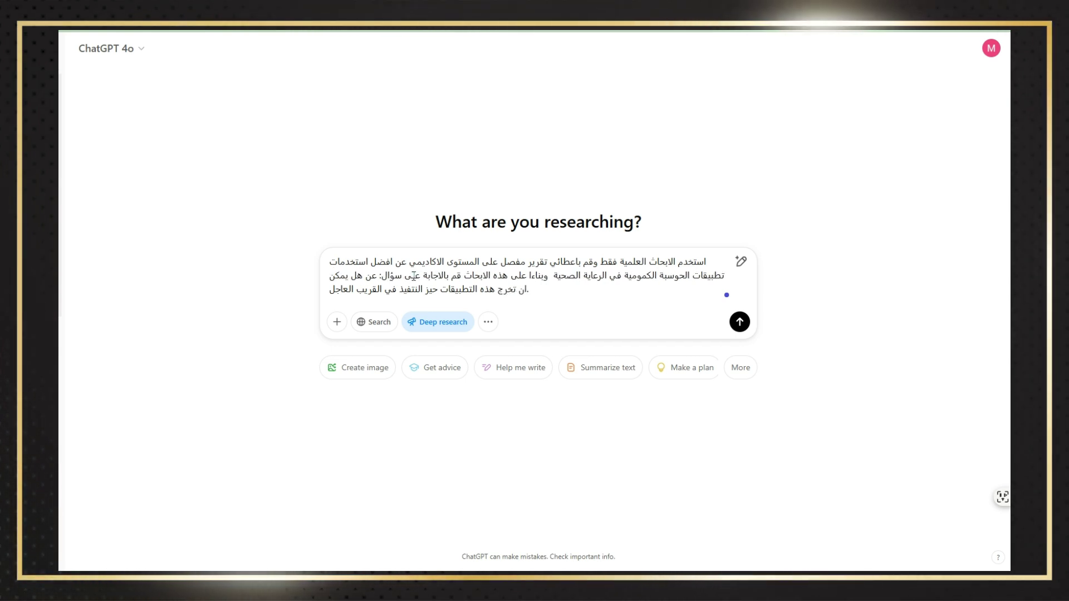
pyautogui.doubleClick(371, 275)
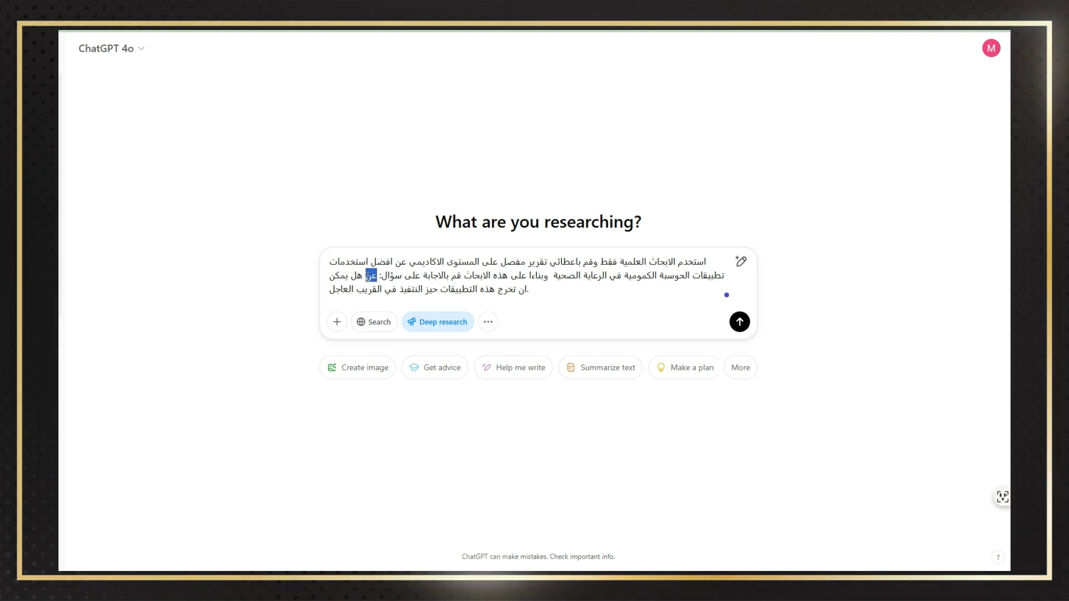
pyautogui.press('BackSpace')
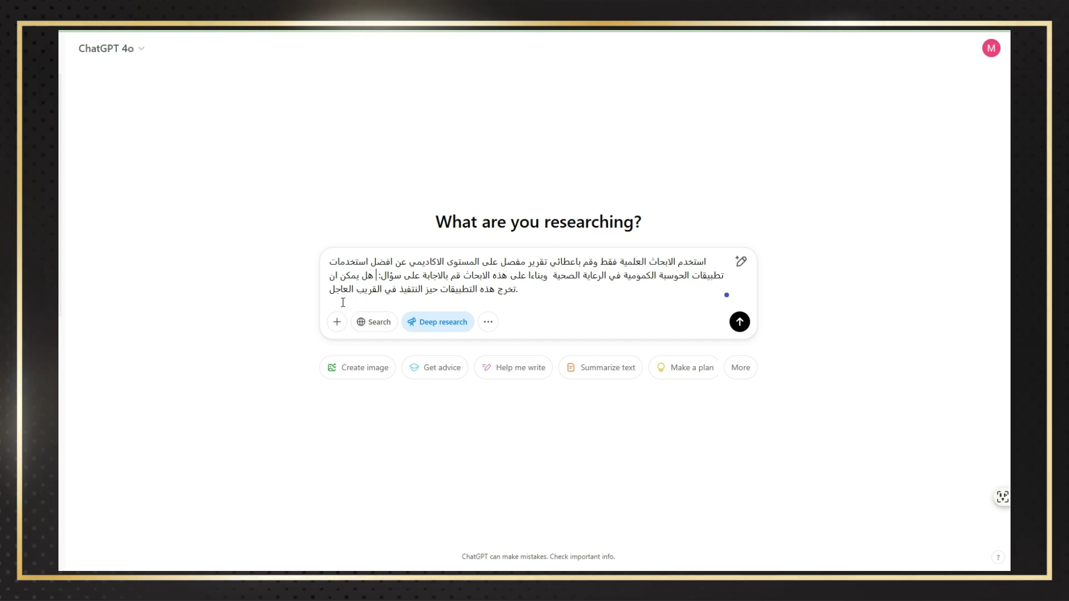
pyautogui.click(739, 322)
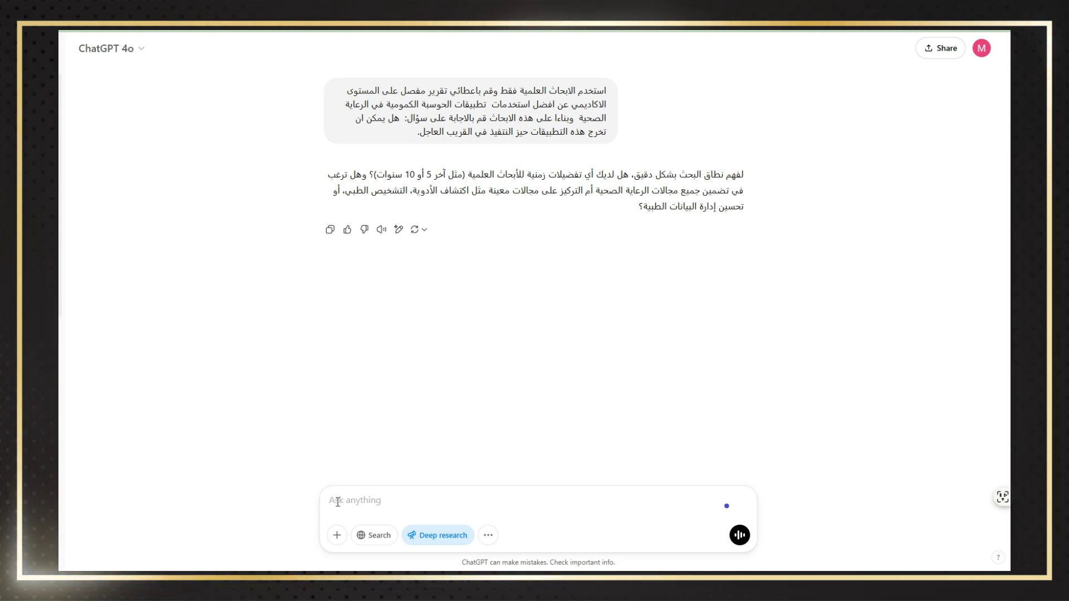
# Answer the clarifying questions with 'آخر 5 سنوات وركز على اكتشاف الادوية' and start the research
pyautogui.write('N')
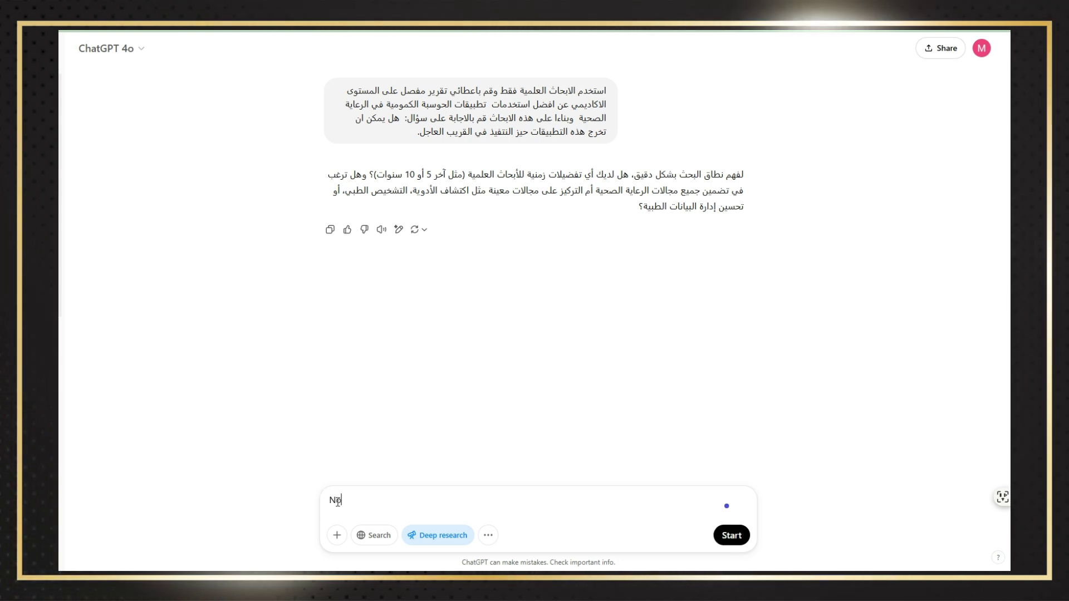
pyautogui.press('BackSpace')
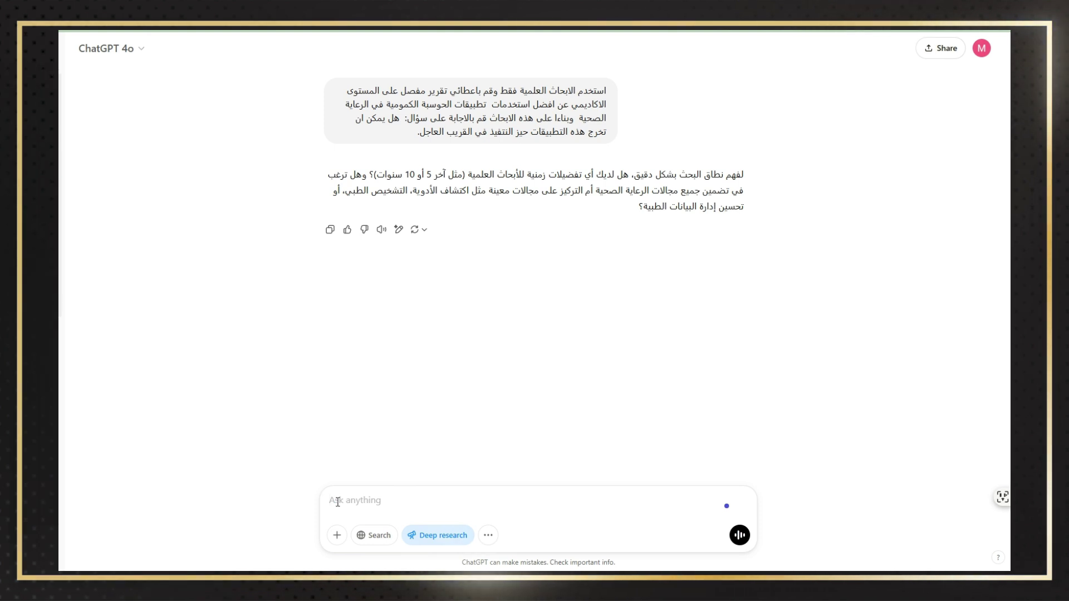
pyautogui.write('أ')
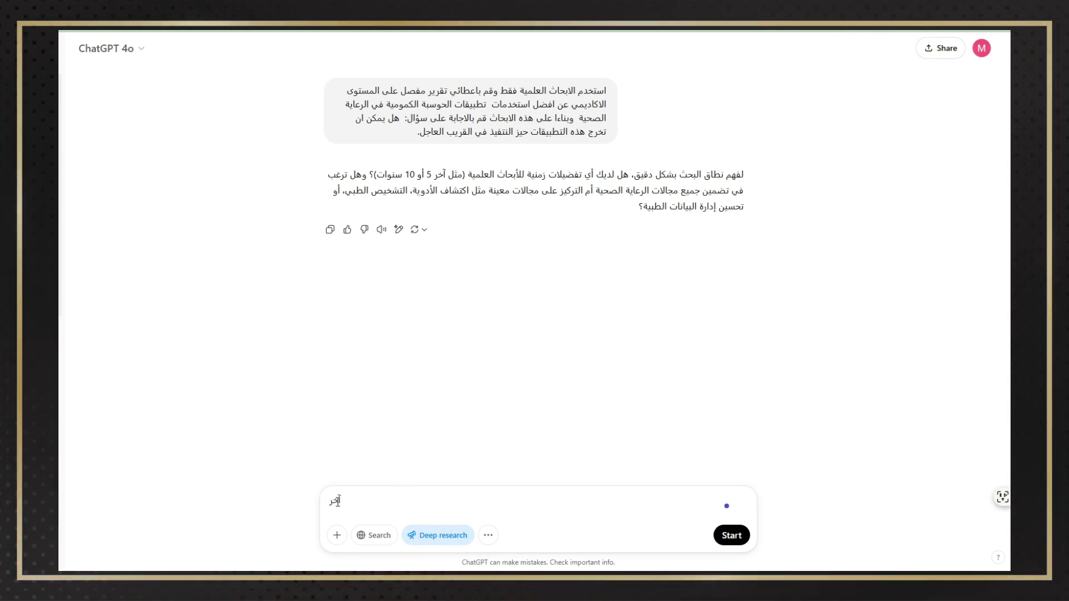
pyautogui.write('خر 5 سنوات')
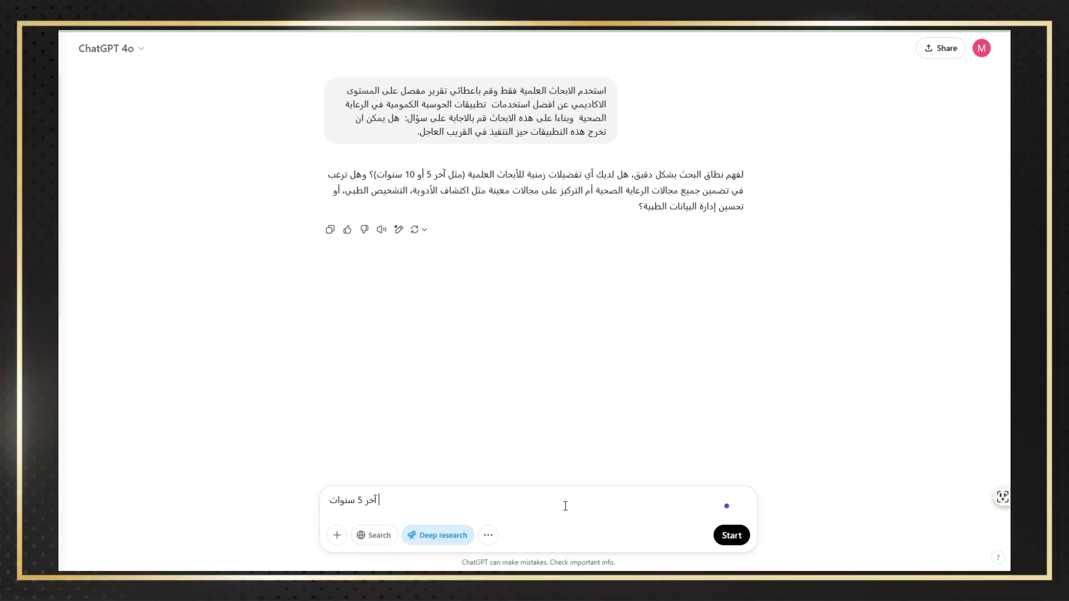
pyautogui.write('وركز')
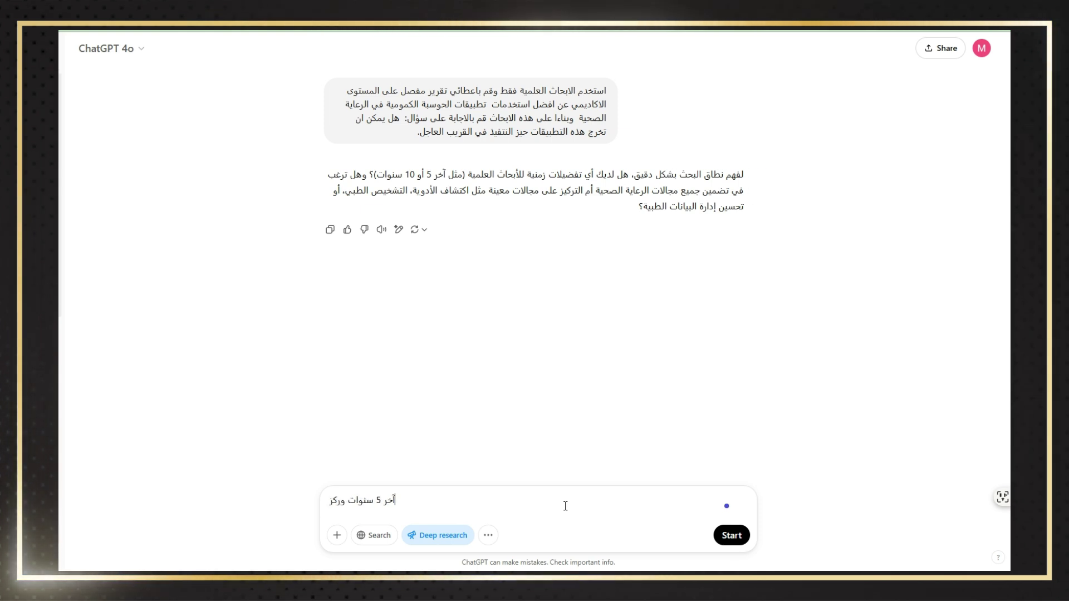
pyautogui.write(' على ')
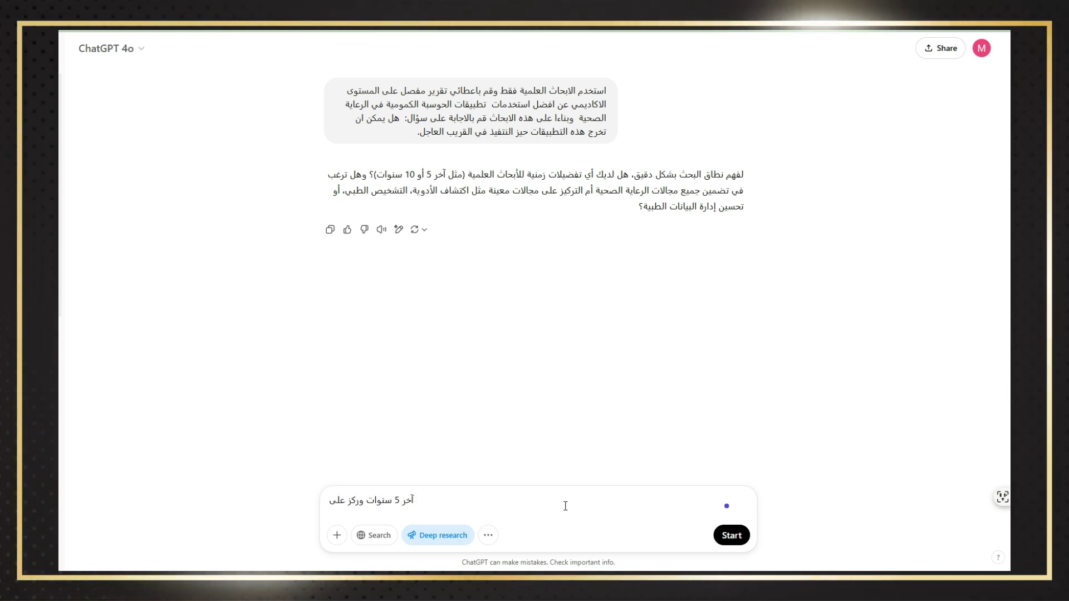
pyautogui.write('اكتشاف الاد')
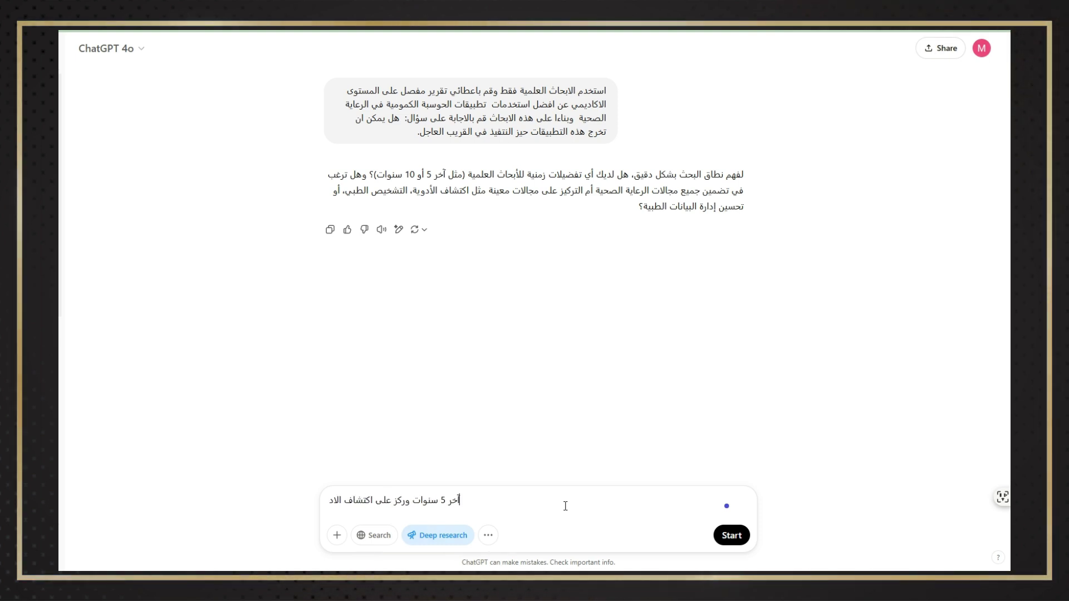
pyautogui.write('وية')
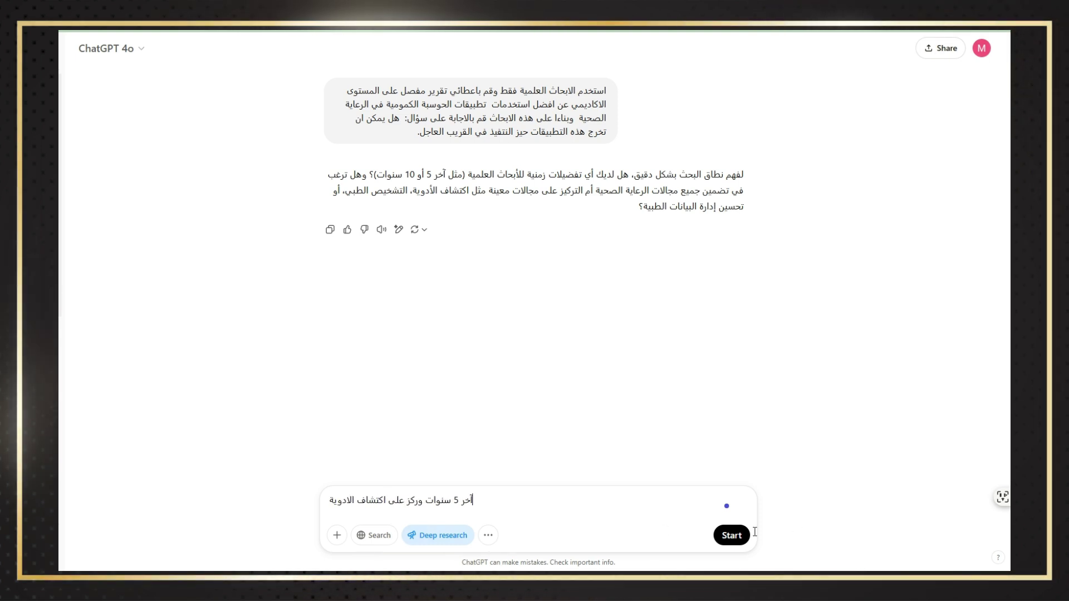
pyautogui.click(738, 537)
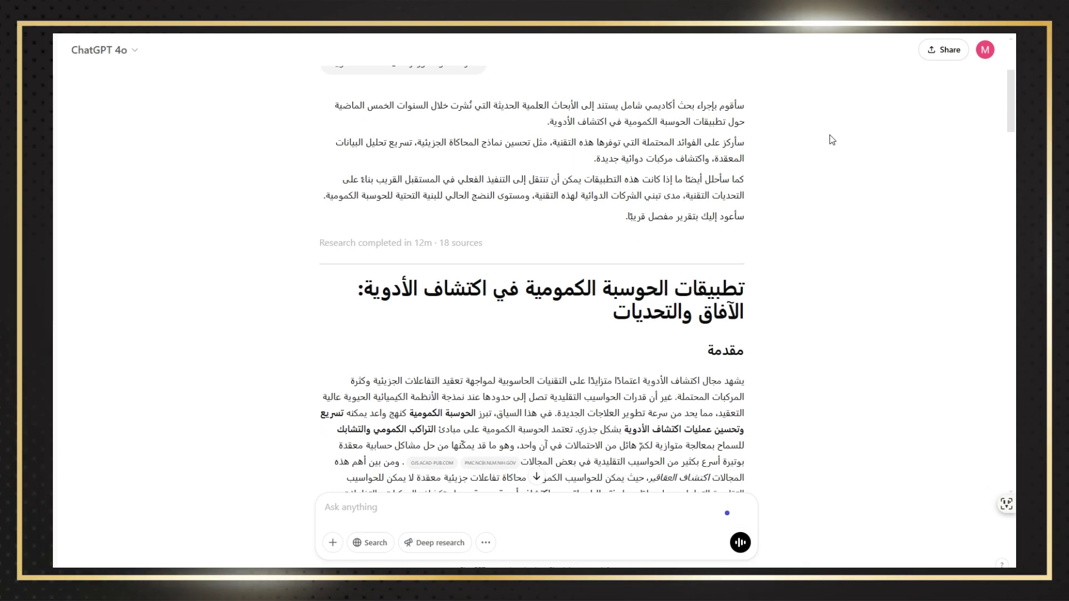
# Read the finished report's introduction and its section on the role of quantum computing in drug discovery
pyautogui.scroll(-2, 829, 135)
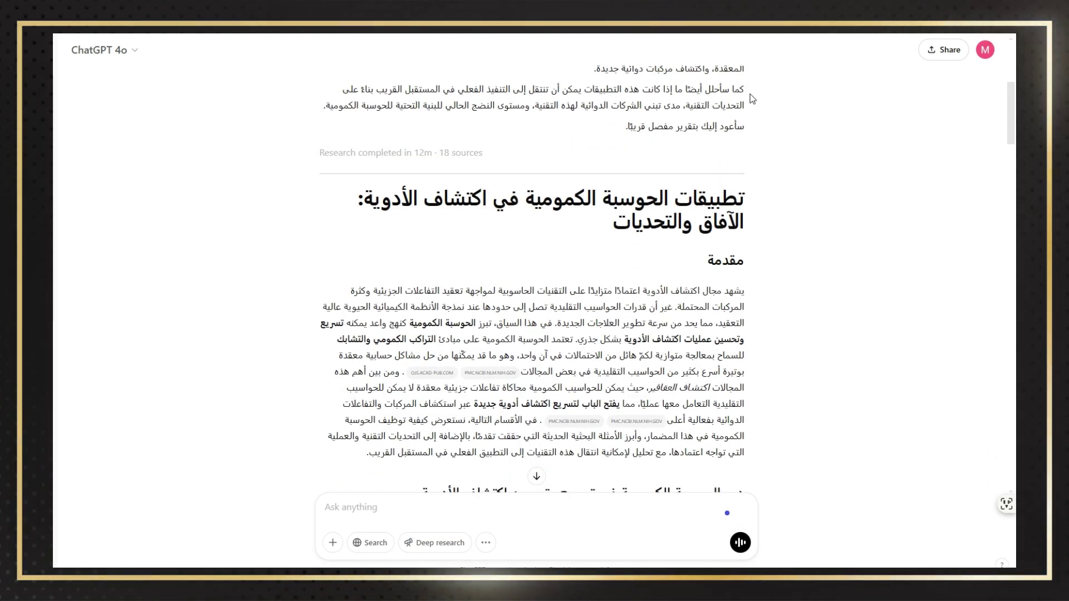
pyautogui.scroll(2, 614, 184)
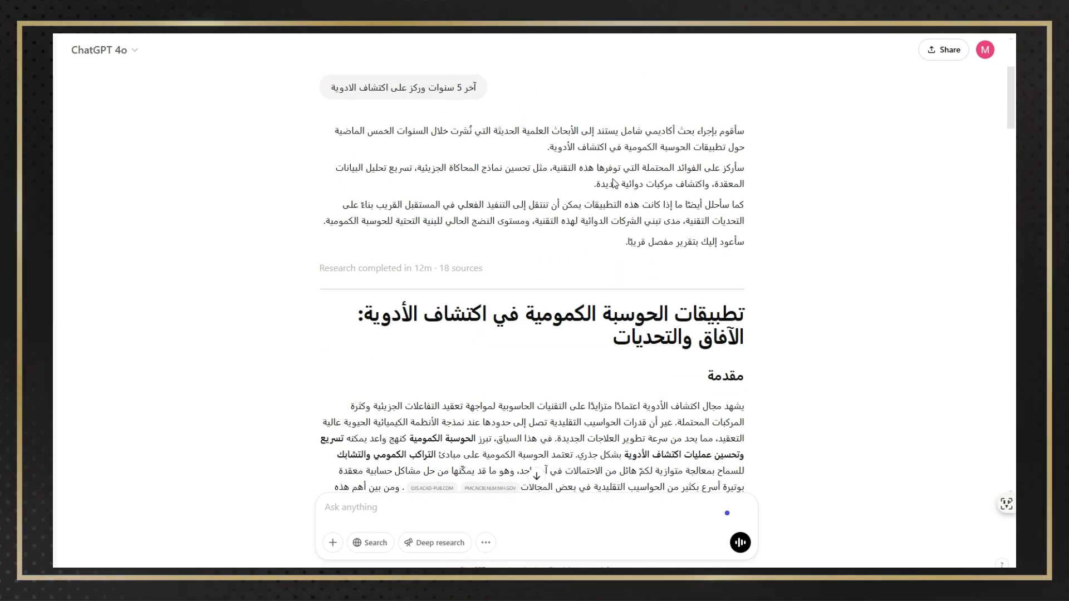
pyautogui.scroll(-1, 545, 263)
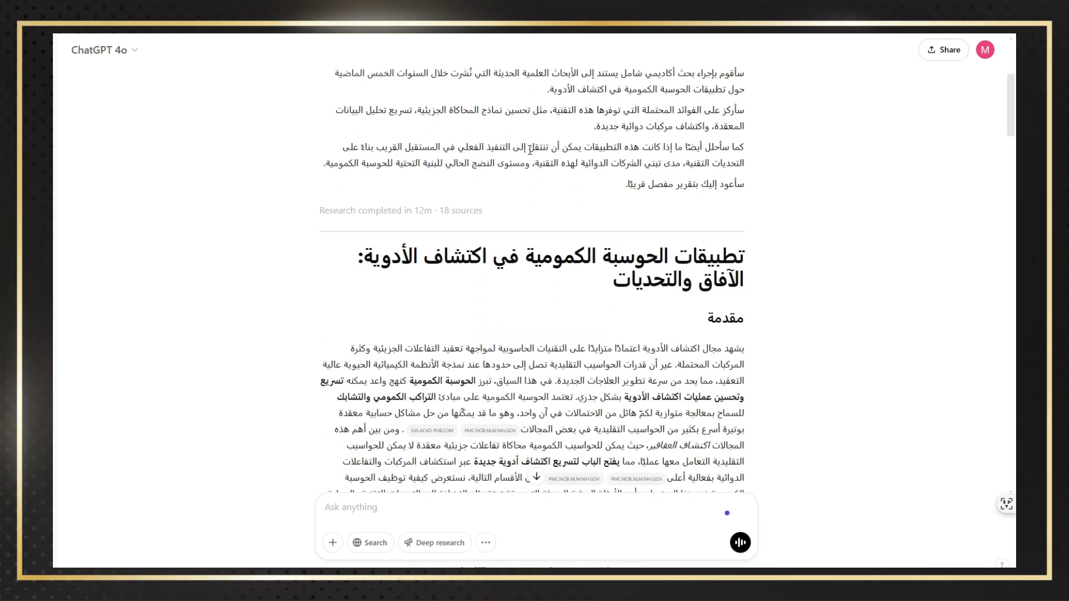
pyautogui.scroll(-2, 545, 263)
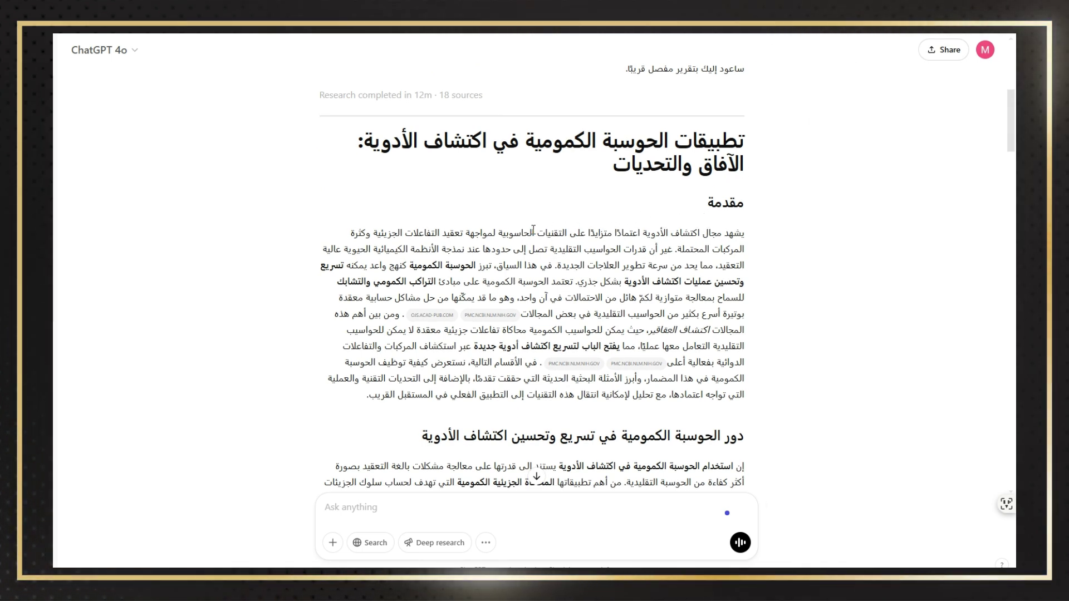
pyautogui.scroll(-4, 563, 230)
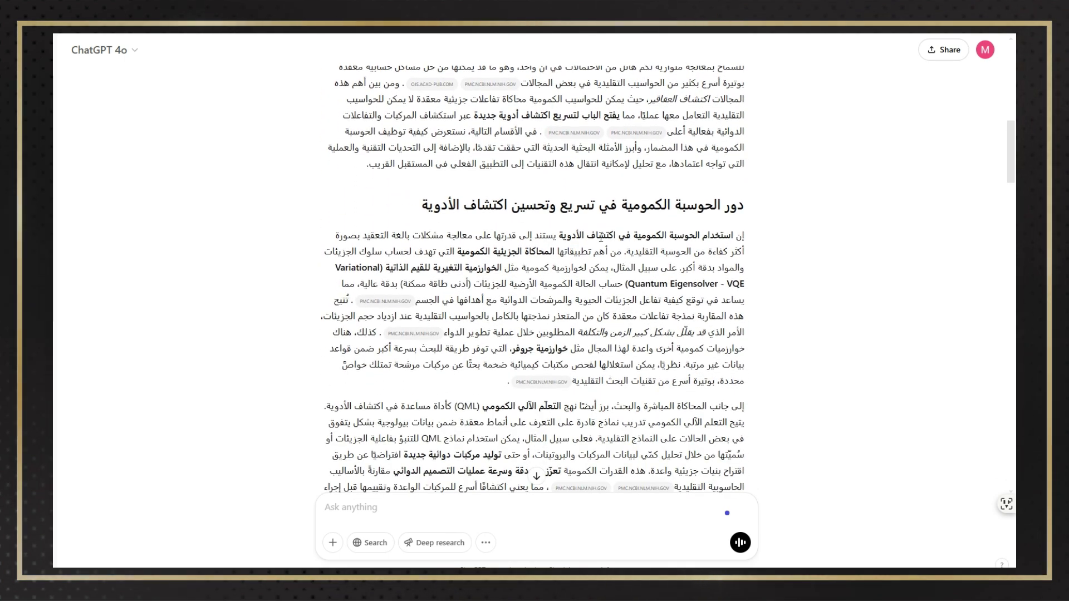
pyautogui.scroll(1, 534, 223)
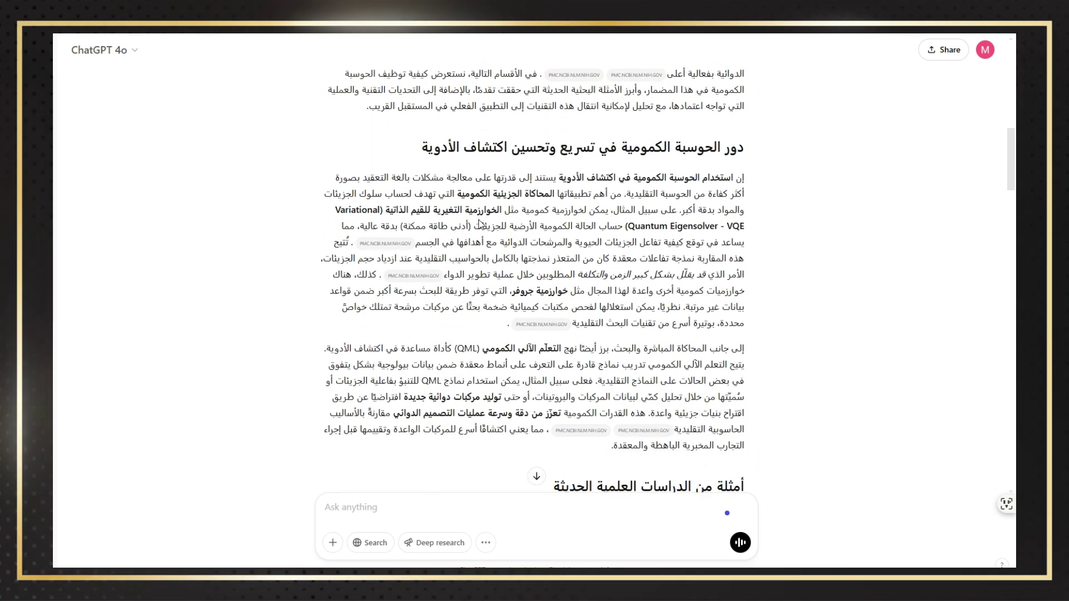
# Open the pmc.ncbi.nlm.nih.gov source cited in the report's introduction, check the highlighted passage, and return to the report
pyautogui.scroll(1, 576, 218)
pyautogui.moveTo(486, 204)
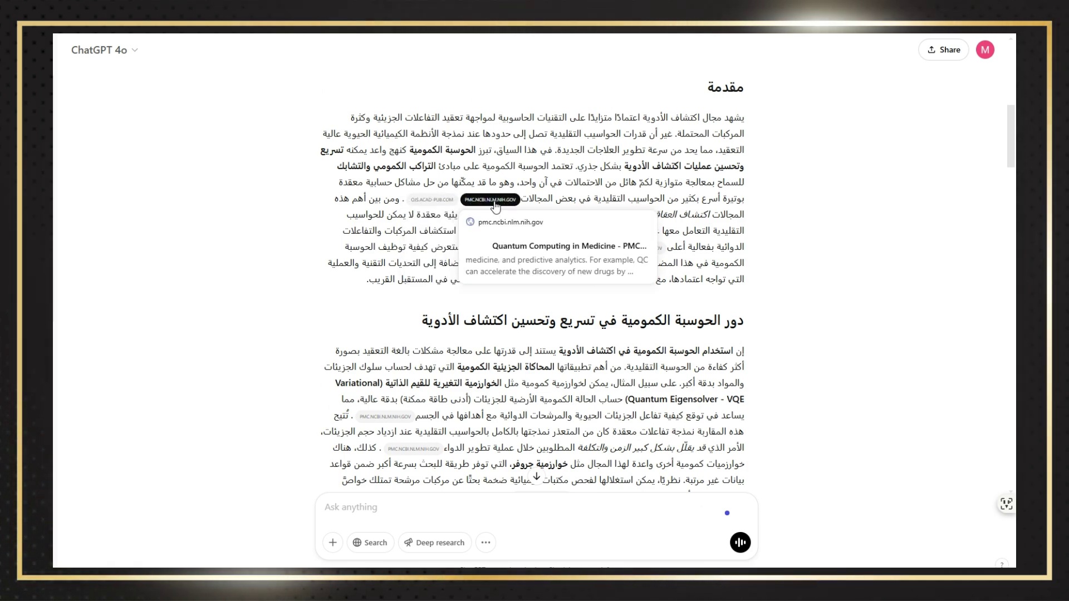
pyautogui.click(495, 201)
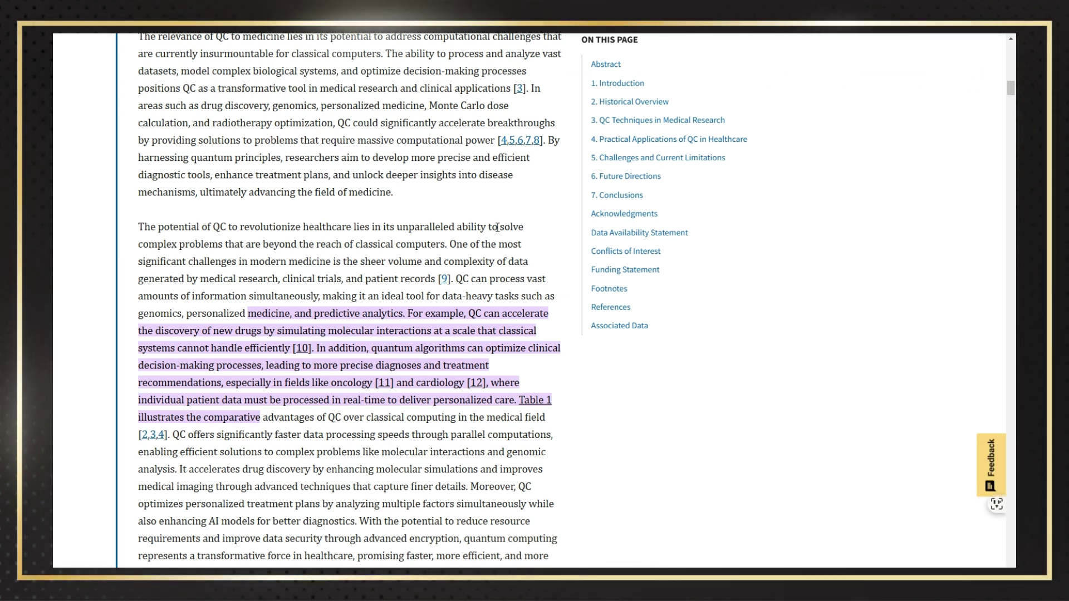
pyautogui.scroll(1, 602, 115)
pyautogui.hotkey('ctrl', 'w')
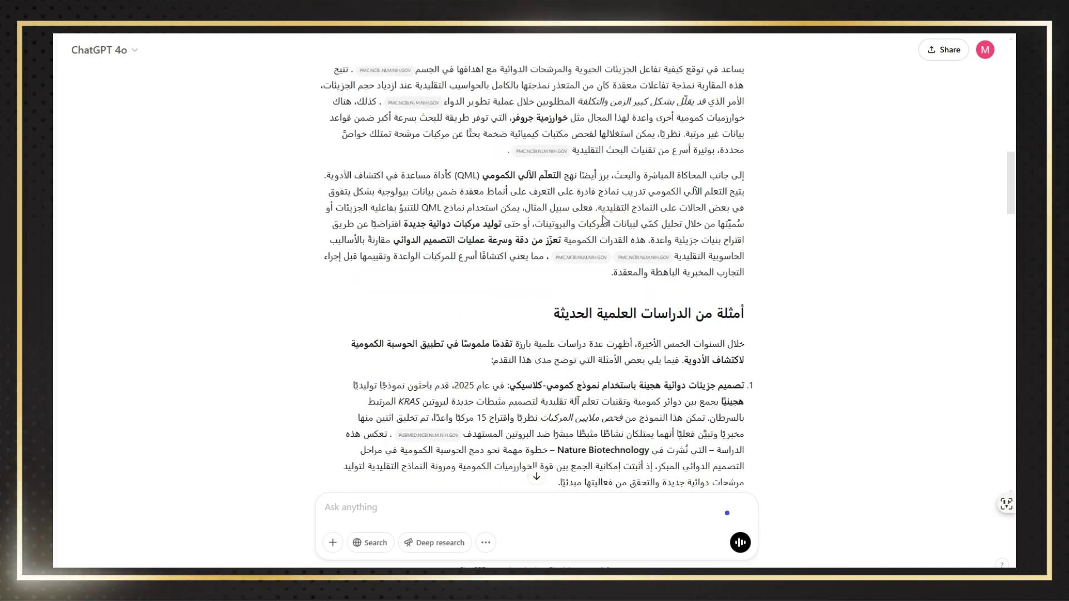
# Read the report's section of recent scientific study examples, from the hybrid quantum-classical drug design to the quantum chemistry simulation
pyautogui.scroll(-1, 547, 198)
pyautogui.scroll(-3, 551, 149)
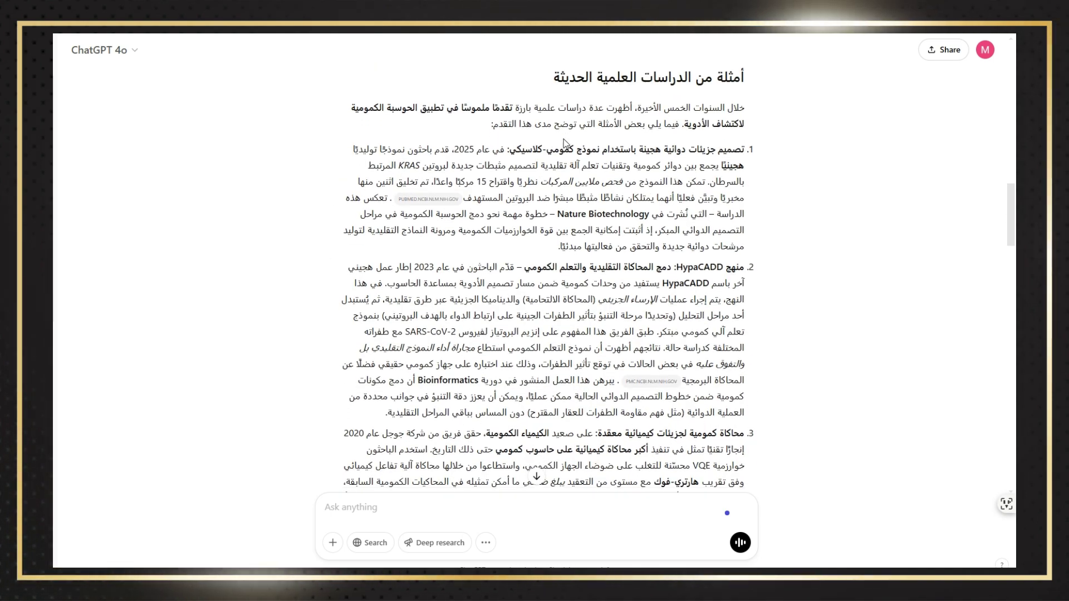
pyautogui.scroll(-1, 722, 170)
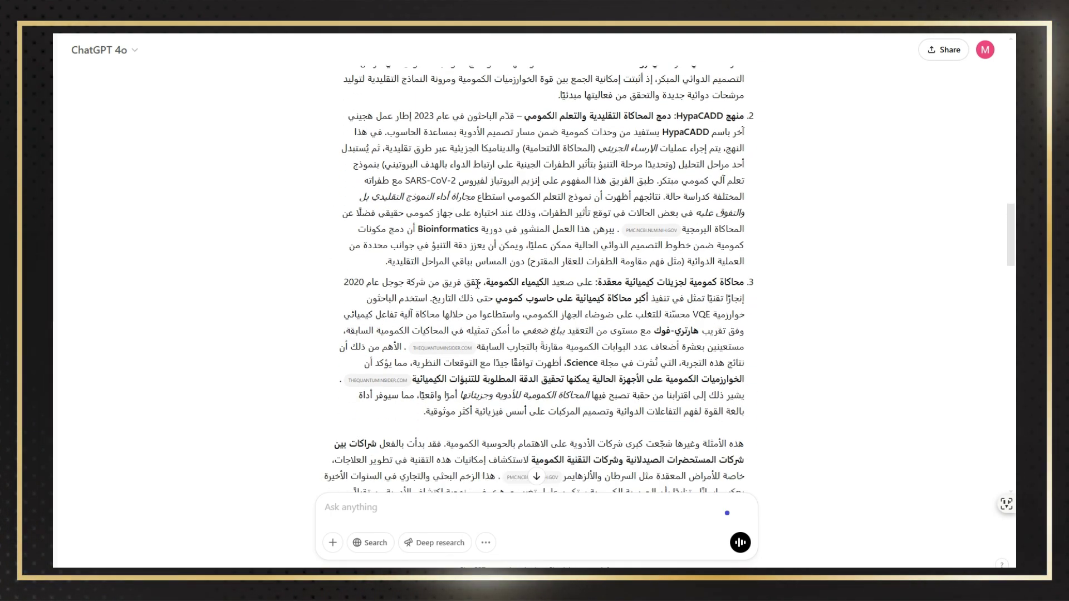
pyautogui.scroll(-3, 722, 230)
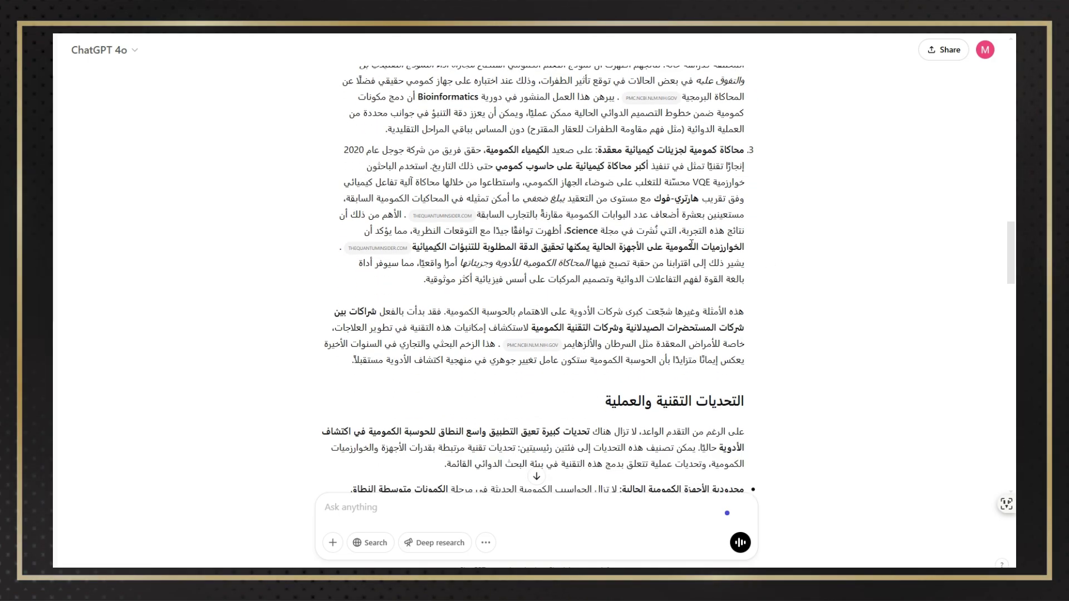
# Open the thequantuminsider.com source cited for Google's 2020 chemical simulation, check its highlighted passage and headline, and return to the report
pyautogui.scroll(-1, 400, 288)
pyautogui.click(440, 164)
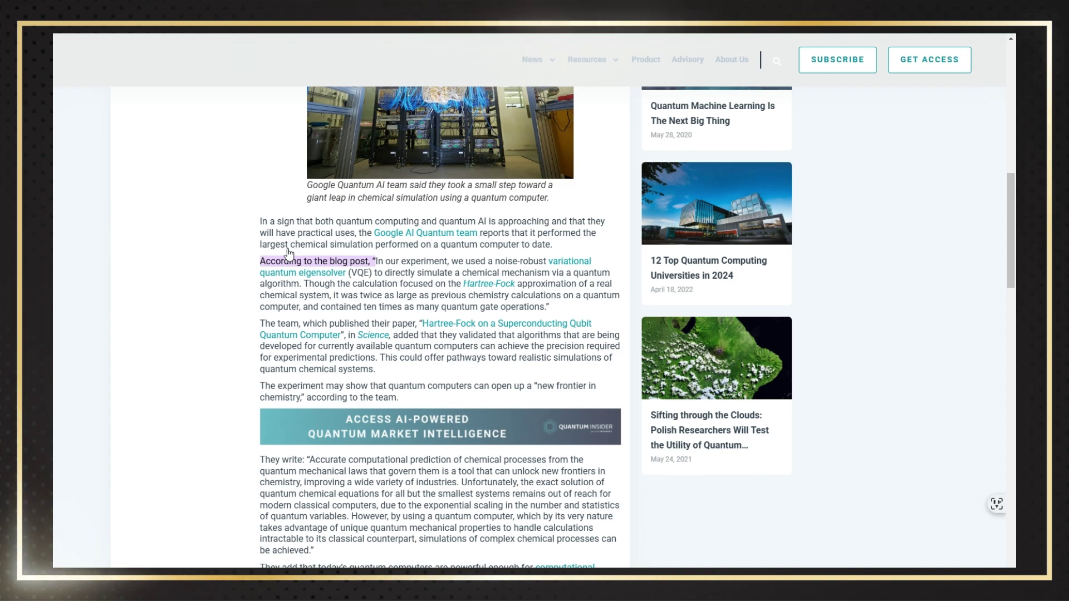
pyautogui.scroll(-5, 315, 291)
pyautogui.scroll(10, 342, 293)
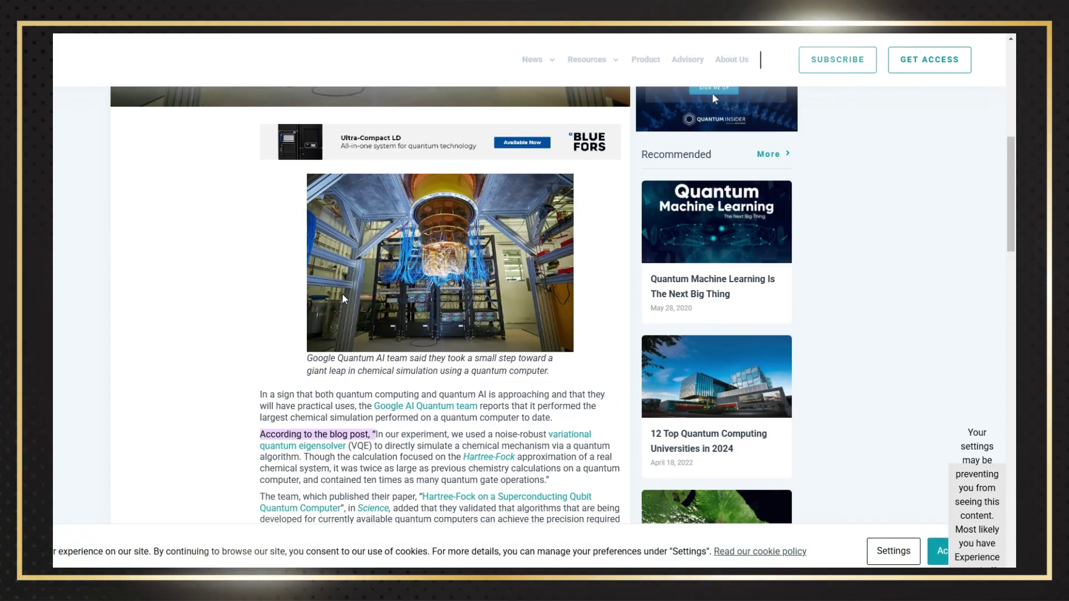
pyautogui.scroll(3, 451, 202)
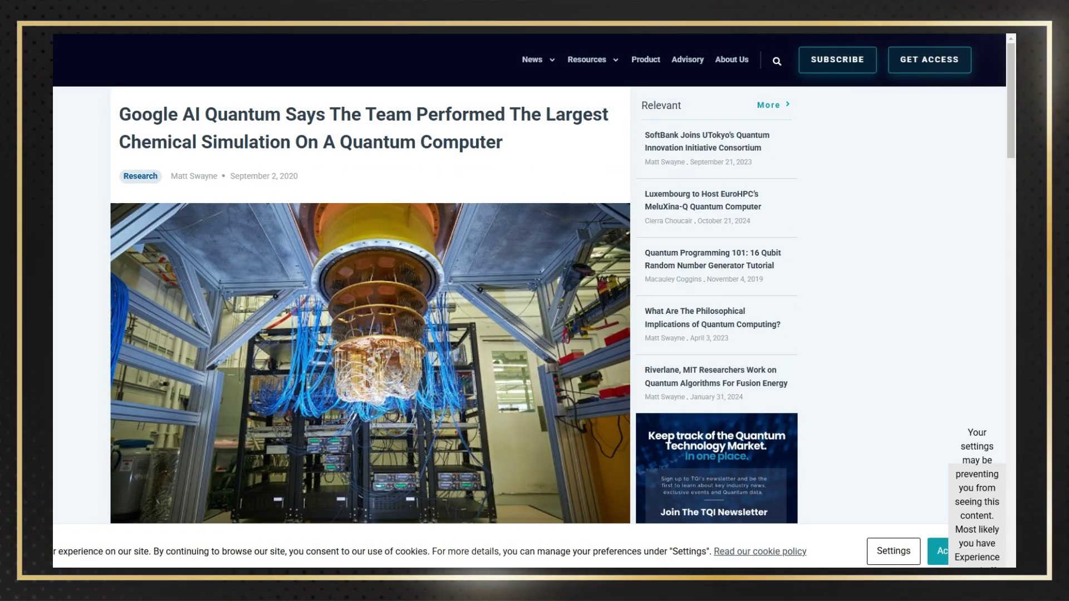
pyautogui.hotkey('ctrl', 'w')
# Read the report's sections on technical and practical challenges, near-future application prospects, and the conclusion
pyautogui.scroll(-10, 644, 311)
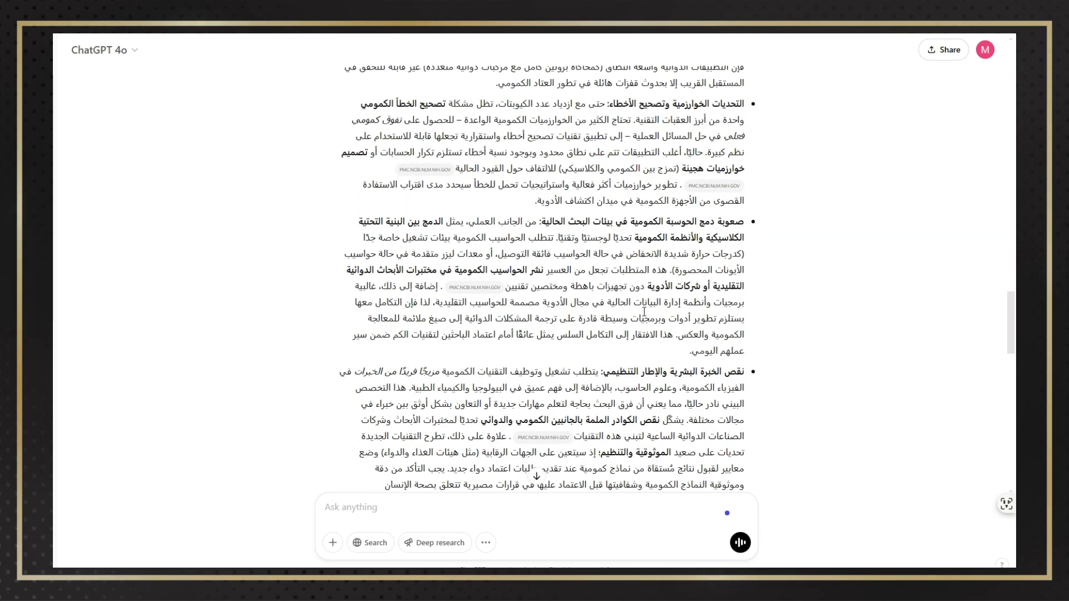
pyautogui.scroll(5, 644, 311)
pyautogui.scroll(-5, 522, 378)
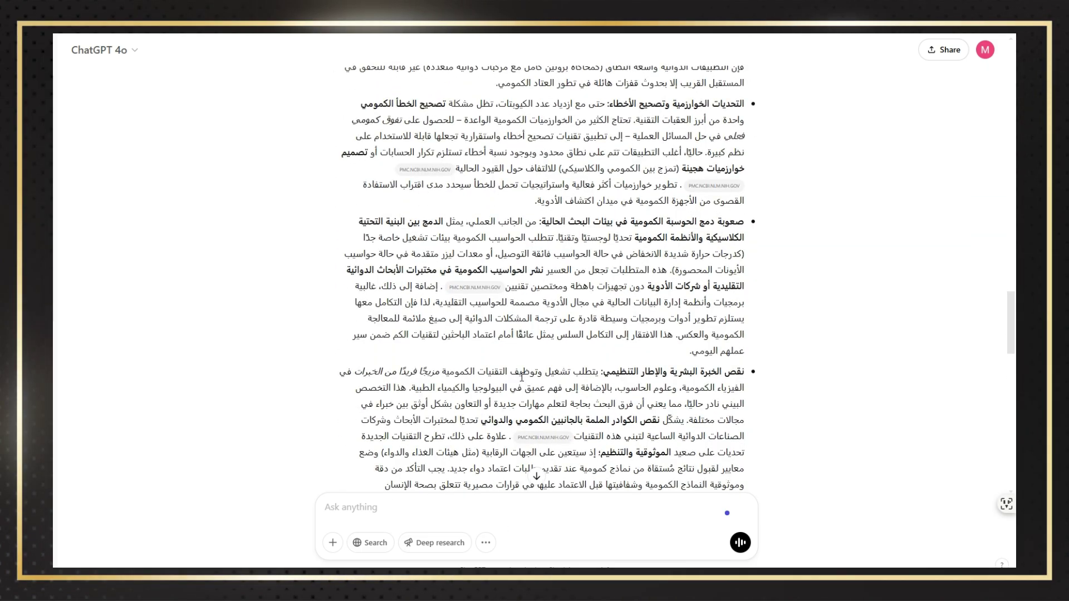
pyautogui.scroll(-10, 521, 378)
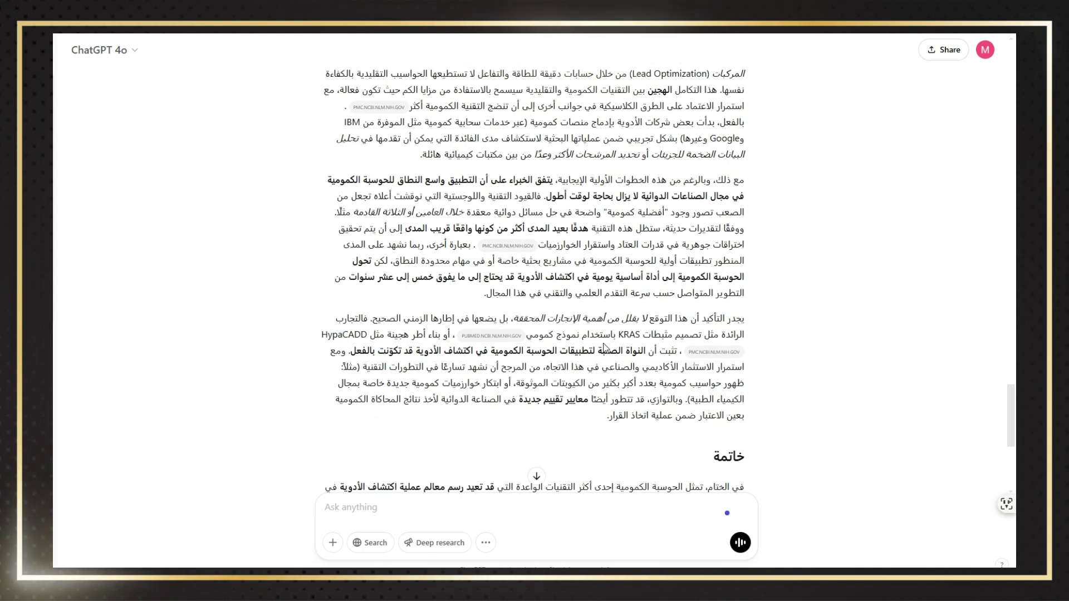
pyautogui.scroll(-3, 605, 348)
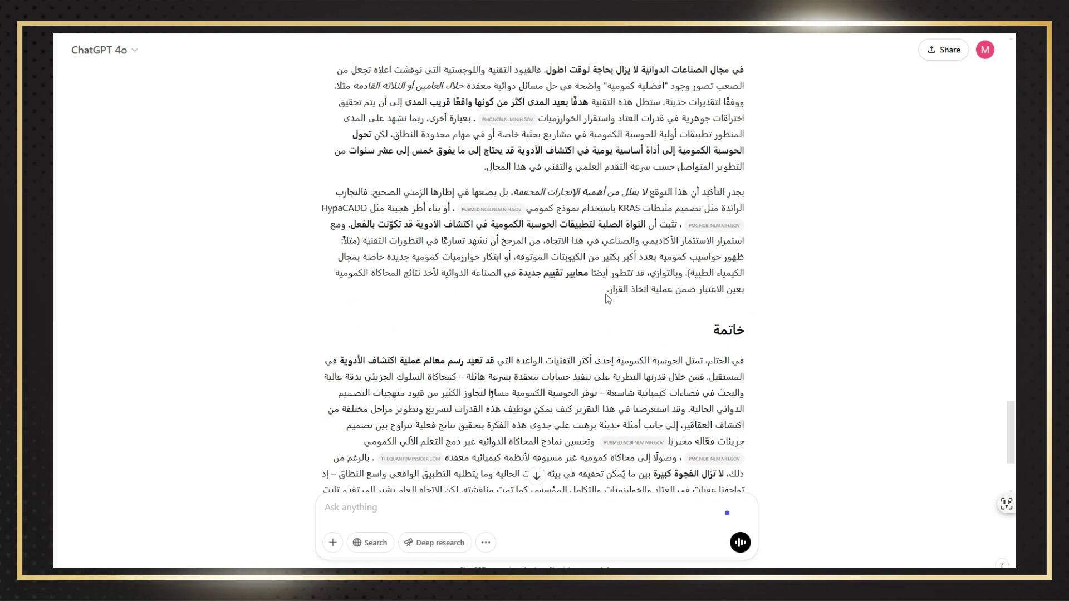
pyautogui.scroll(1, 608, 299)
pyautogui.scroll(4, 616, 312)
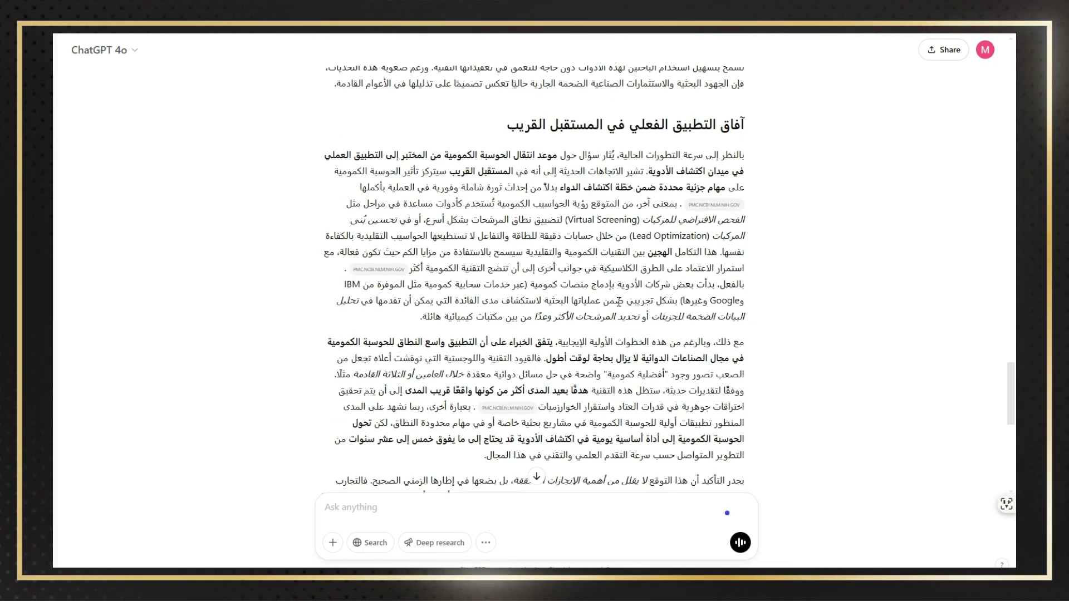